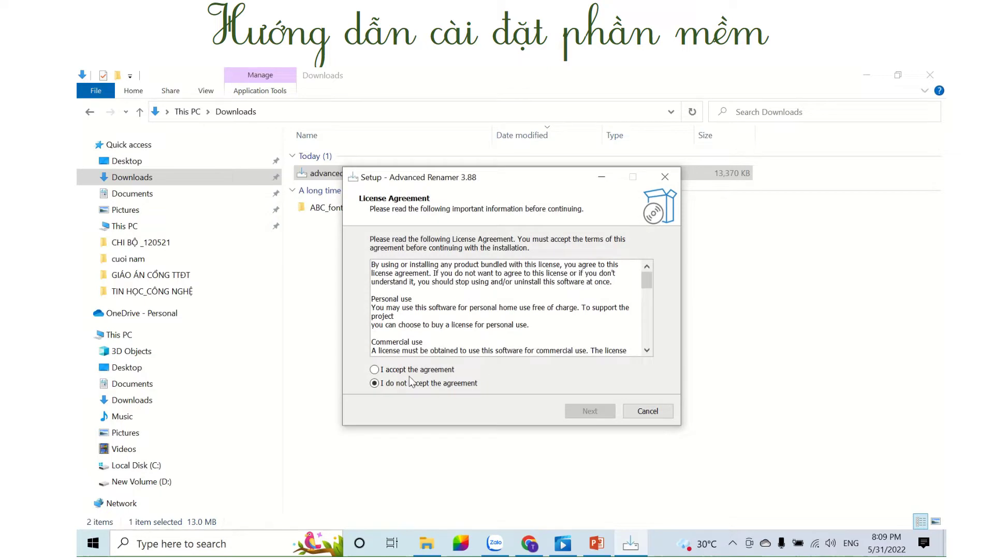
Step: Accept the license and install Advanced Renamer 3.88 in the default folder with a desktop shortcut, finishing the setup wizard
left_click(374, 370)
left_click(593, 411)
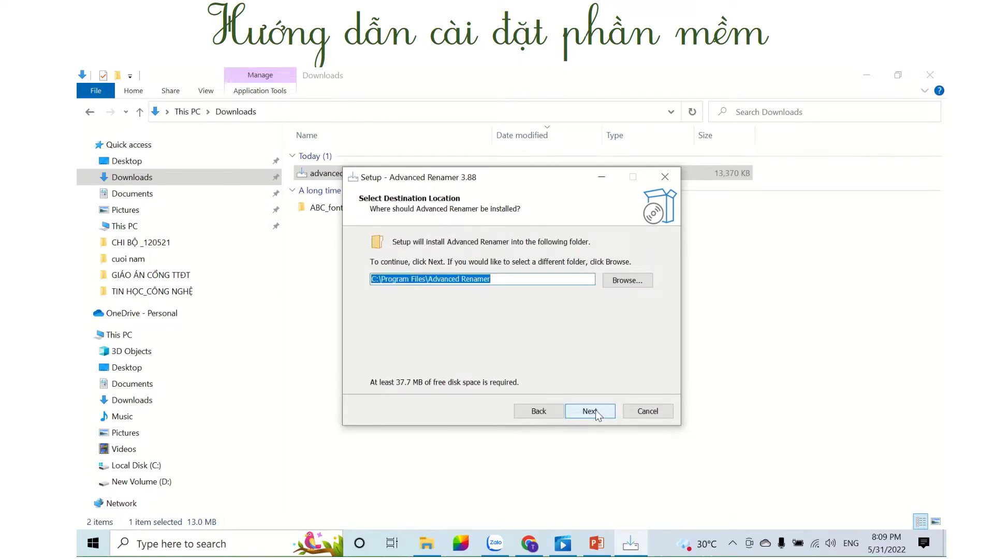
left_click(595, 413)
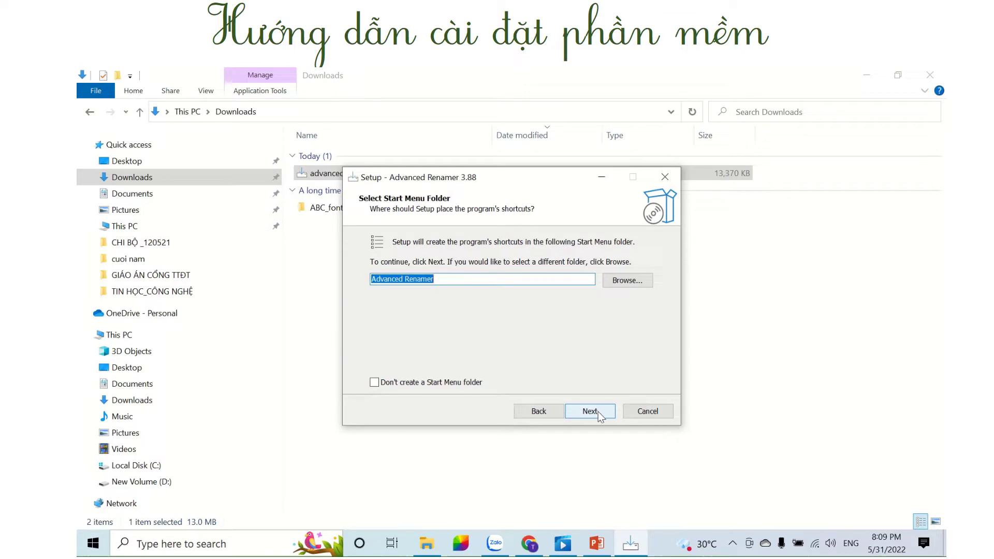
left_click(597, 412)
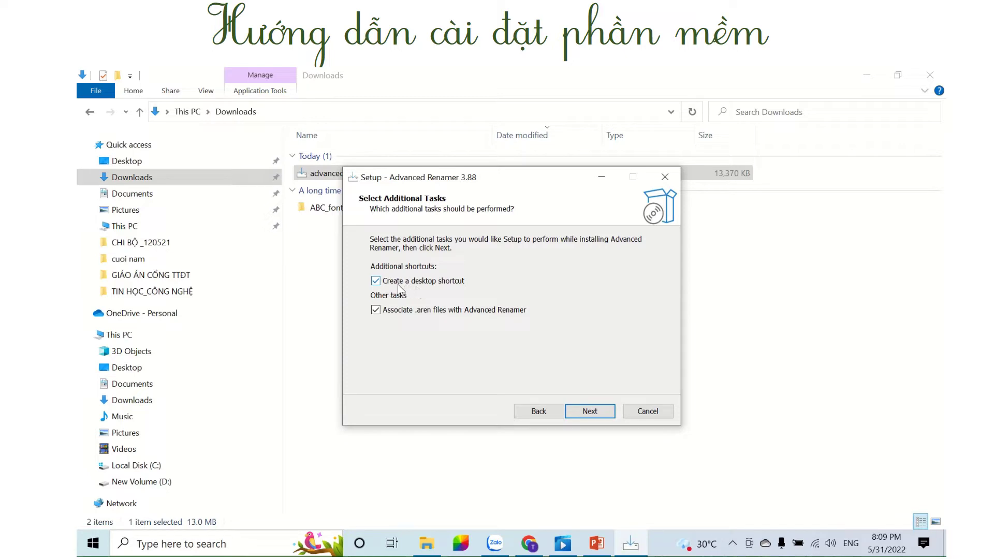
left_click(596, 411)
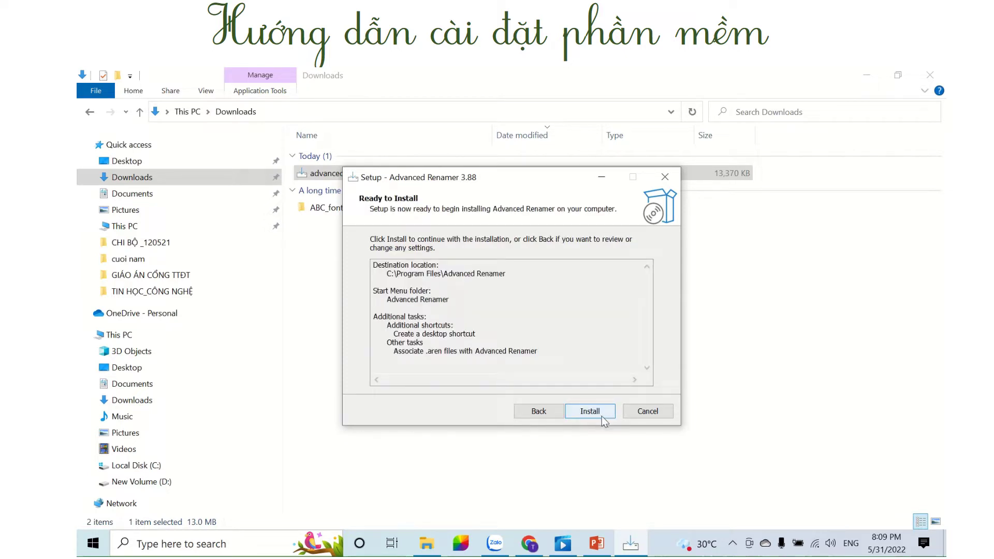
left_click(606, 414)
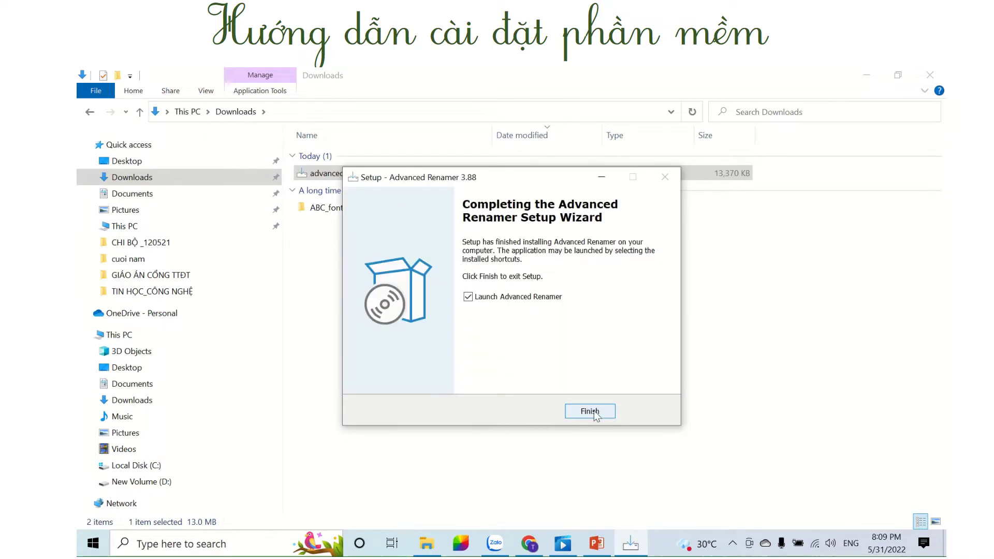
left_click(591, 411)
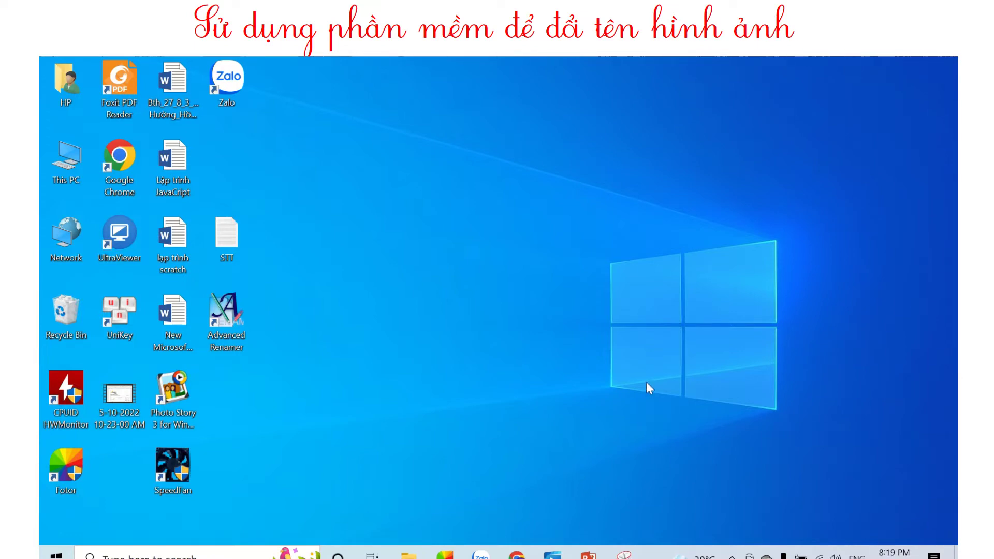
Step: Look through the image file names in the HINH NEN folder in File Explorer and minimize its window
left_click(409, 555)
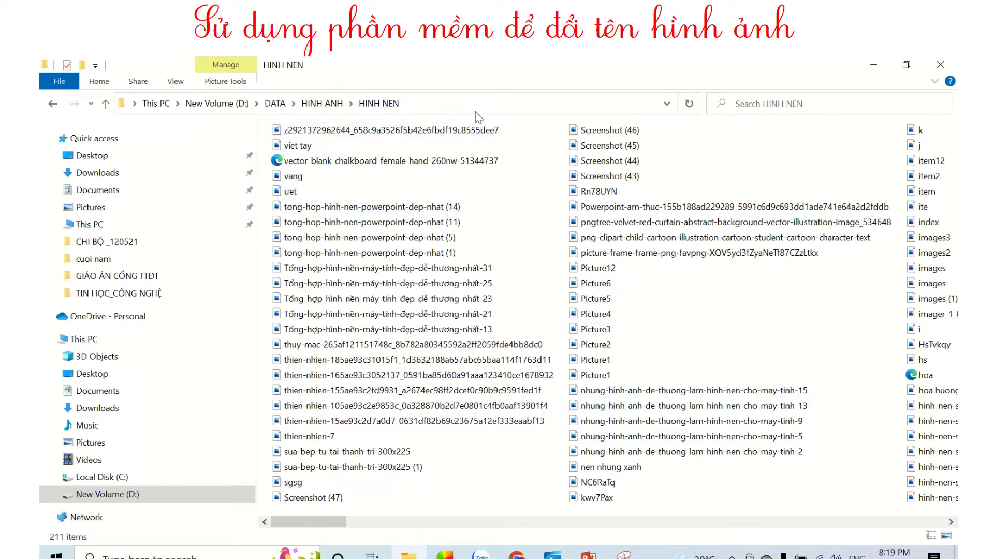
scroll(775, 356, "down", 3)
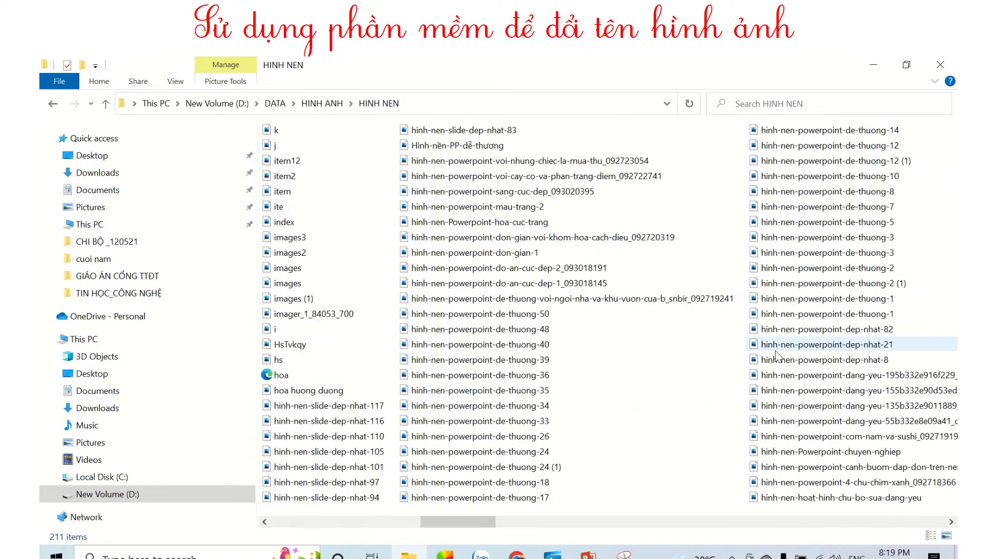
scroll(777, 356, "up", 3)
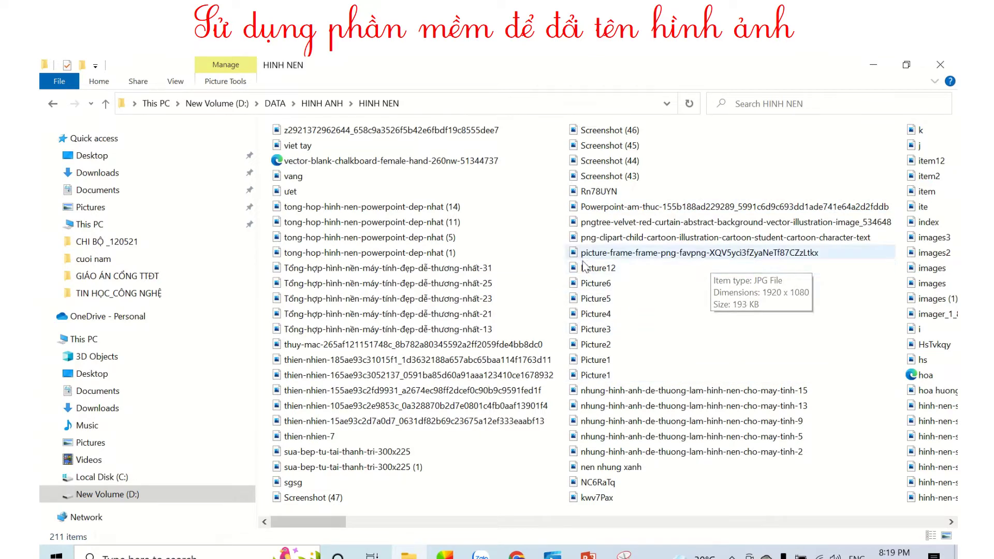
left_click(877, 66)
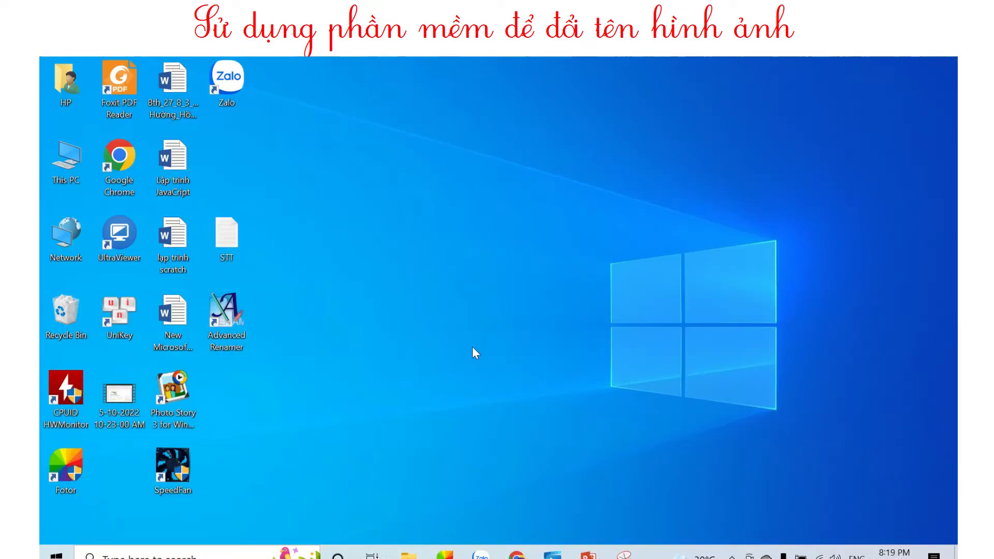
Step: Open the STT text file from the desktop and append the numbers 16 to 20, one per line
double_click(228, 237)
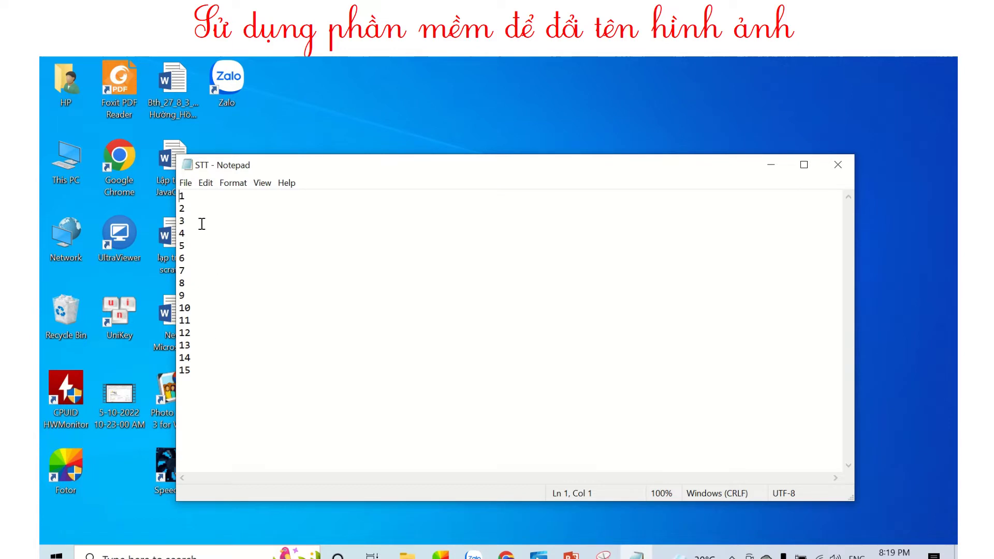
left_click(804, 165)
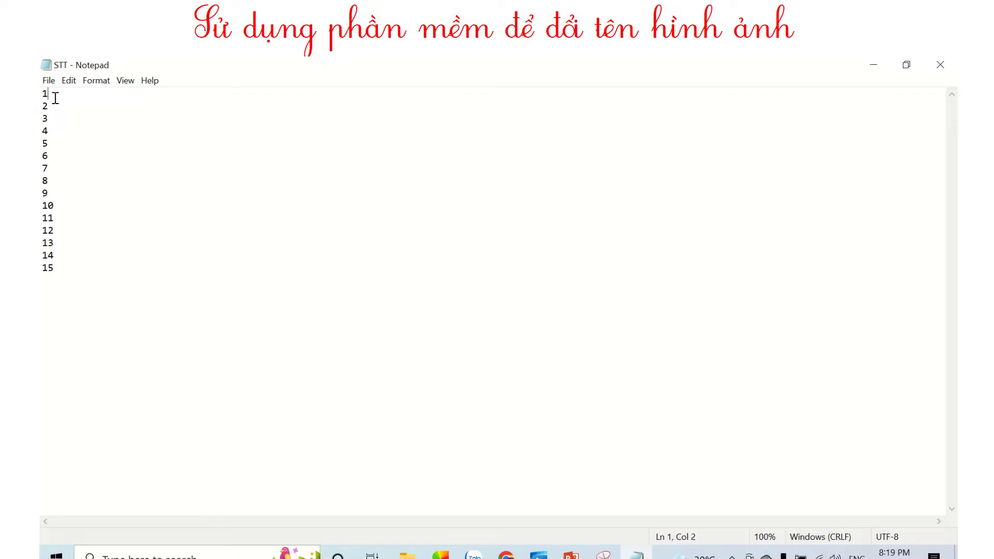
left_click(58, 106)
left_click(69, 270)
key("Return")
type("1")
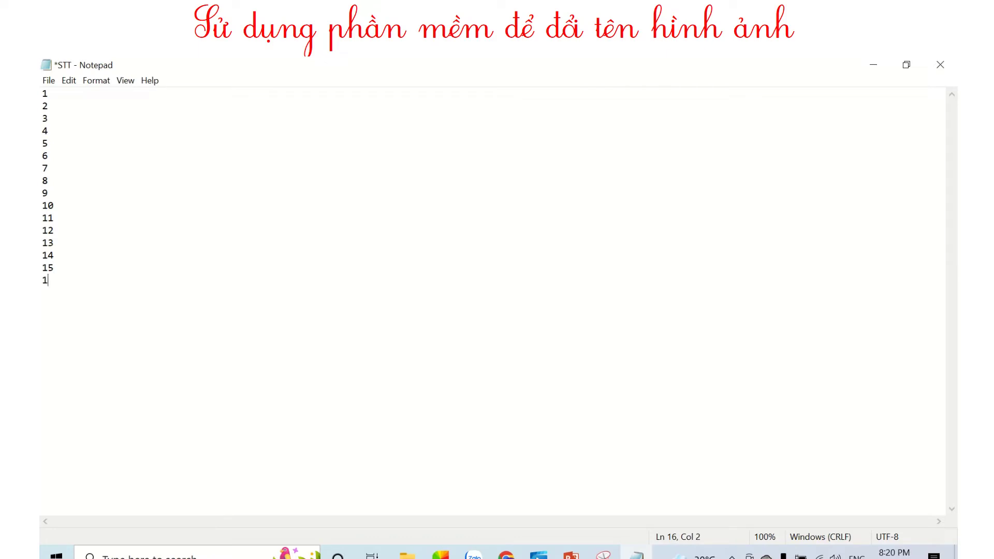
type("17")
key("Return")
type("18 ")
type("19 ")
type("20")
Step: Save the STT text file and minimize its window
left_click(49, 81)
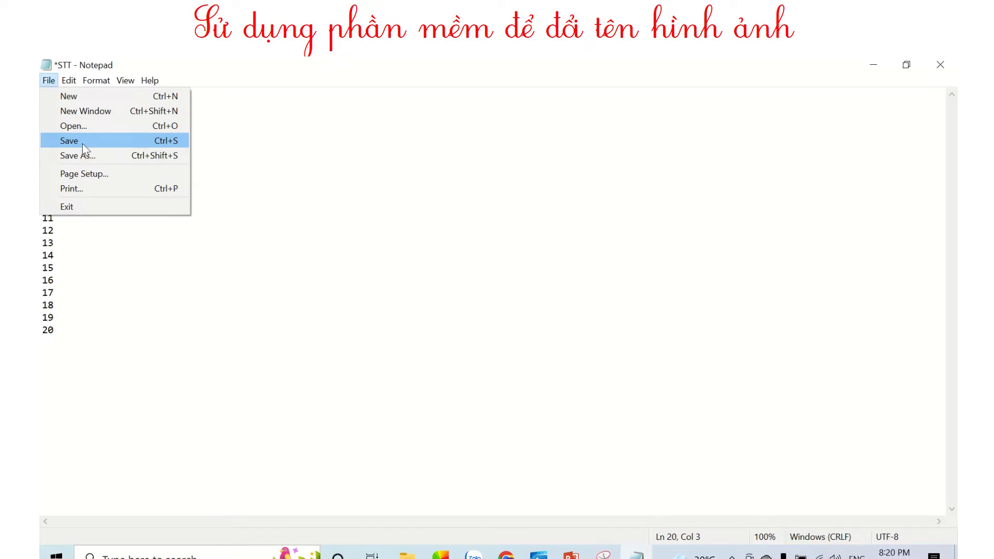
left_click(84, 142)
left_click(879, 68)
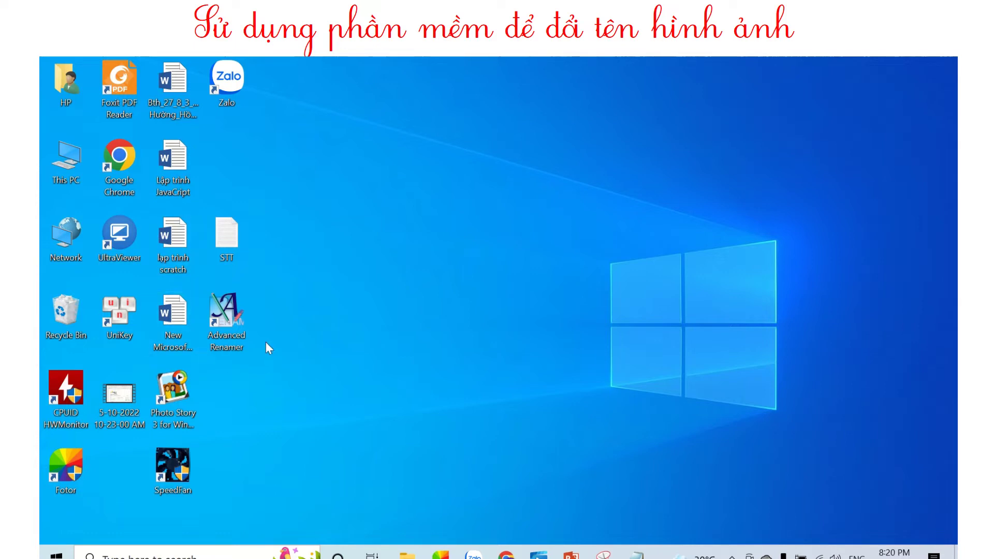
Step: Launch Advanced Renamer from the desktop and browse to D:\DATA\HINH ANH\HINH NEN to add files
double_click(227, 316)
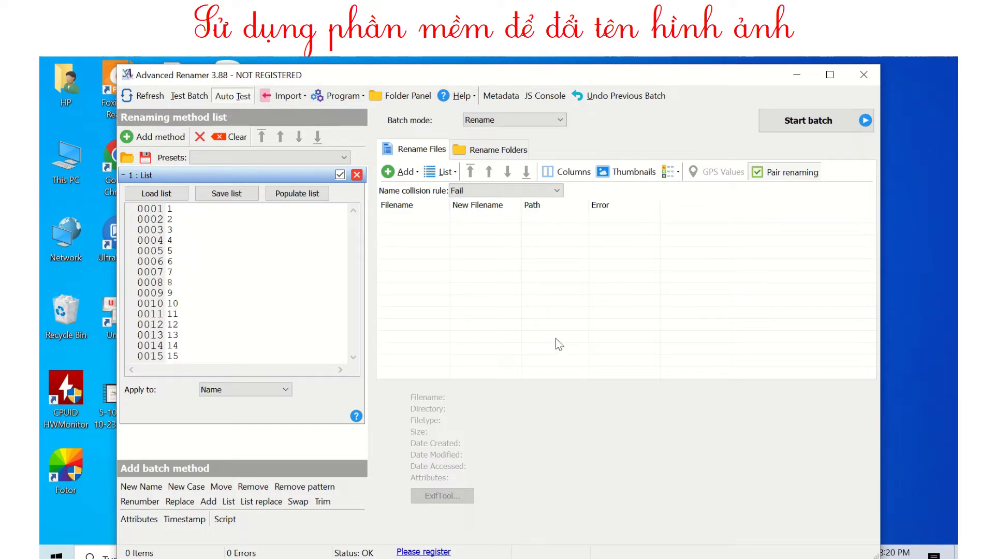
left_click(404, 174)
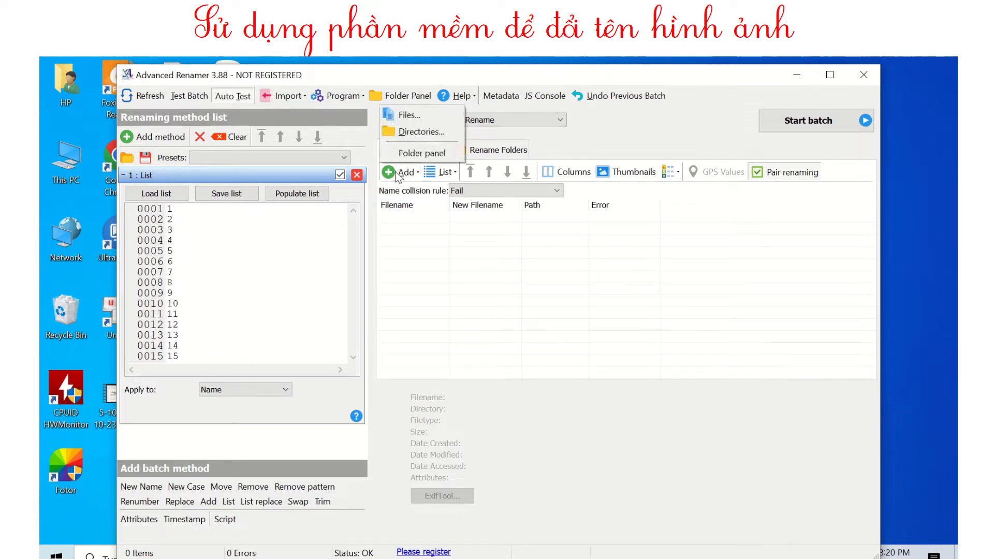
left_click(414, 117)
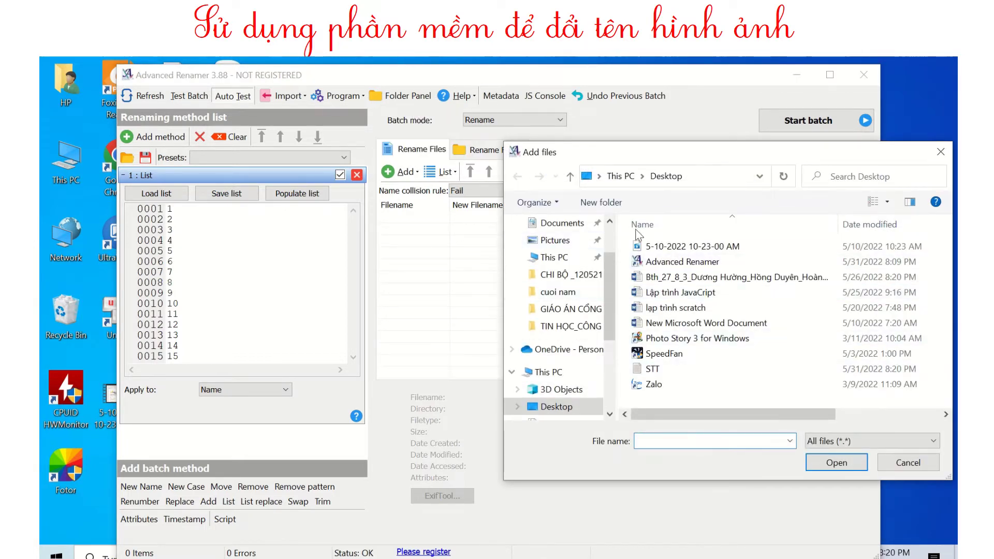
left_click(552, 258)
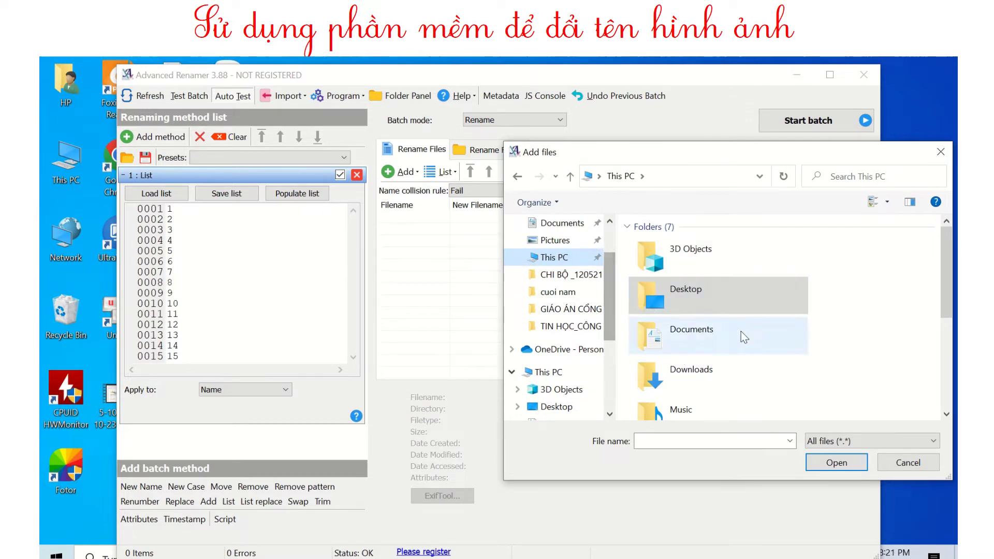
scroll(741, 331, "down", 3)
double_click(693, 394)
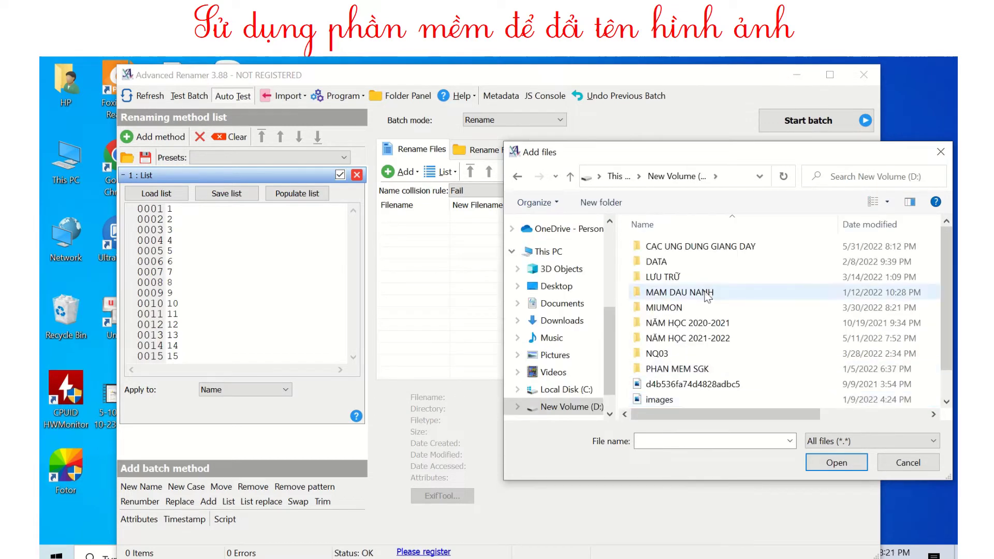
double_click(675, 261)
double_click(667, 322)
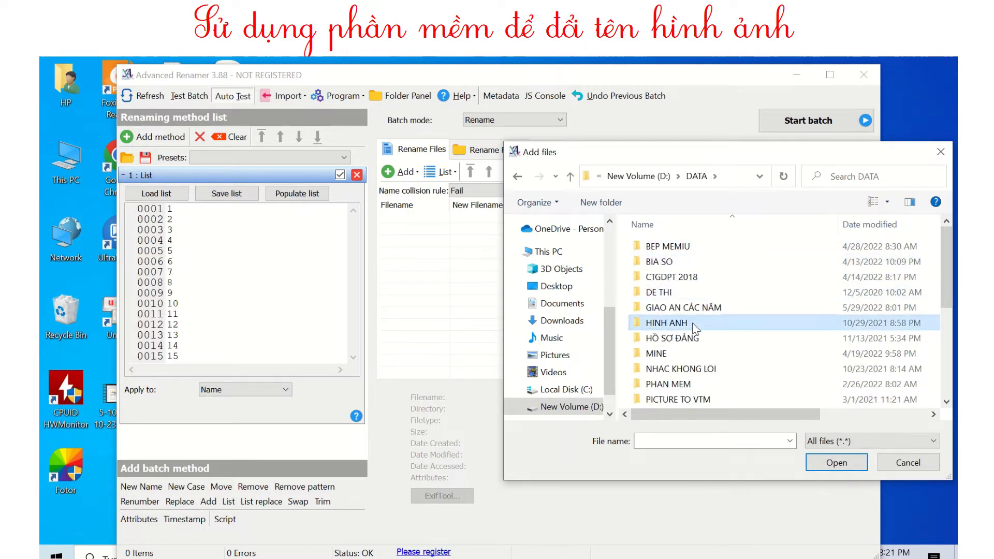
double_click(688, 245)
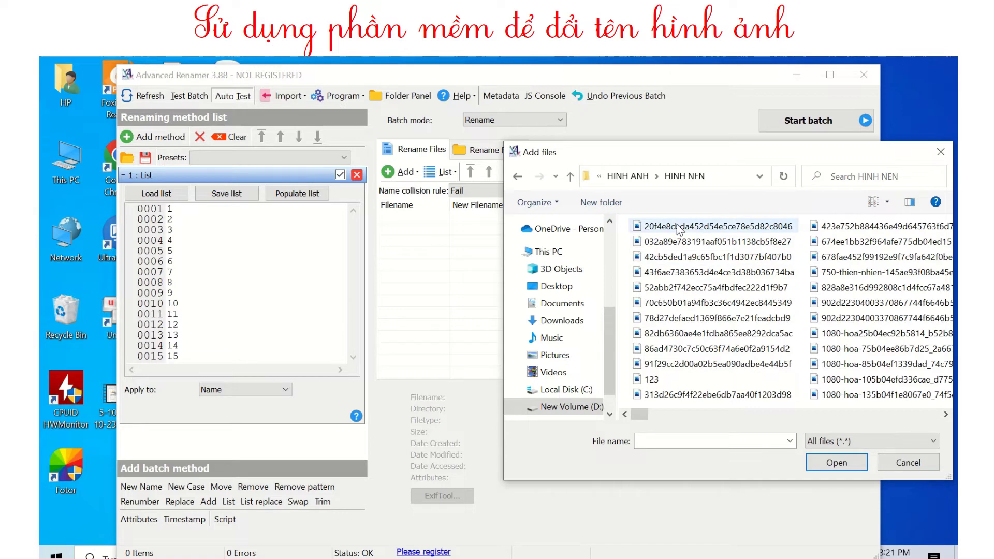
Step: Add the first 16 images of the folder, from 20f4e8cbda452d54e5ce78e5d82c8046 through the 750-thien-nhien file, to the rename list
left_click(671, 227)
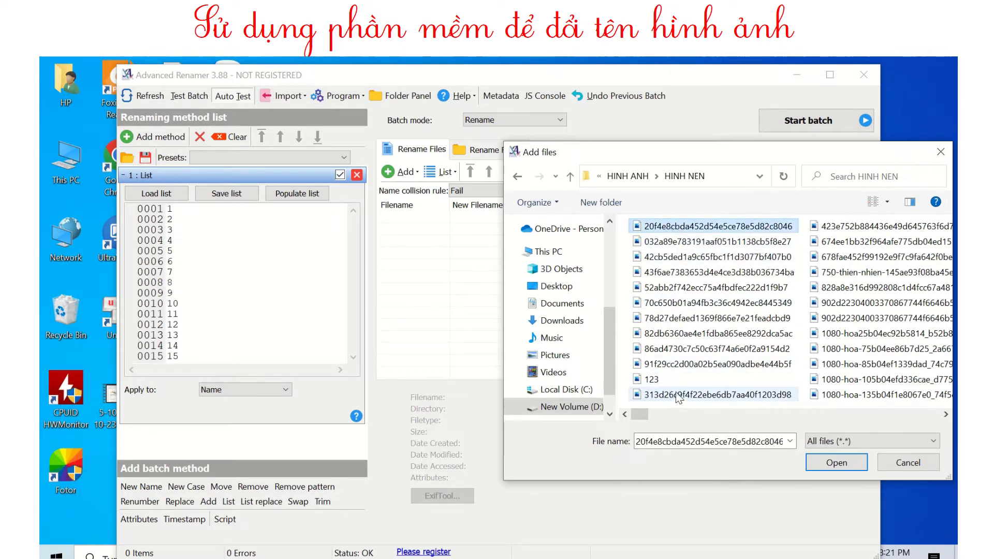
left_click(852, 273, "shift")
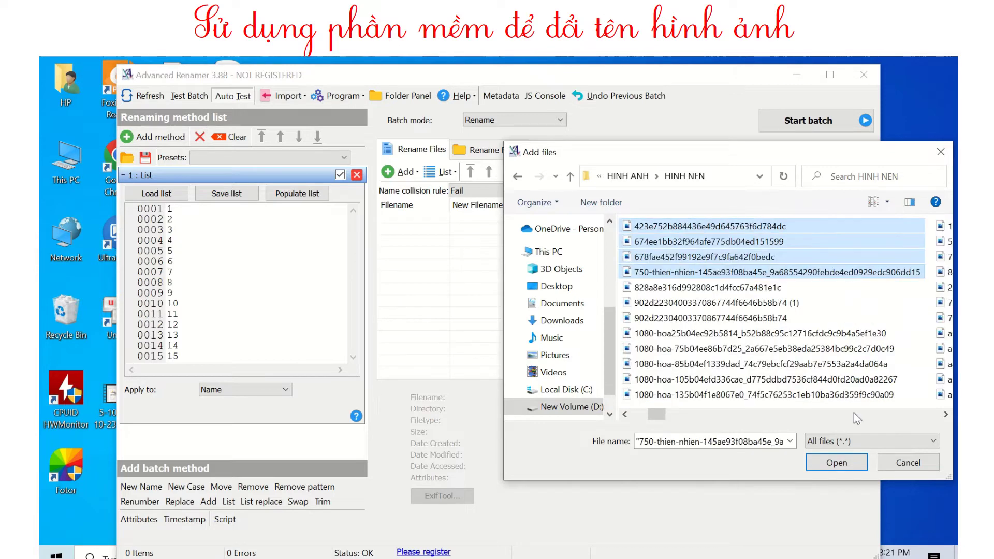
left_click(837, 463)
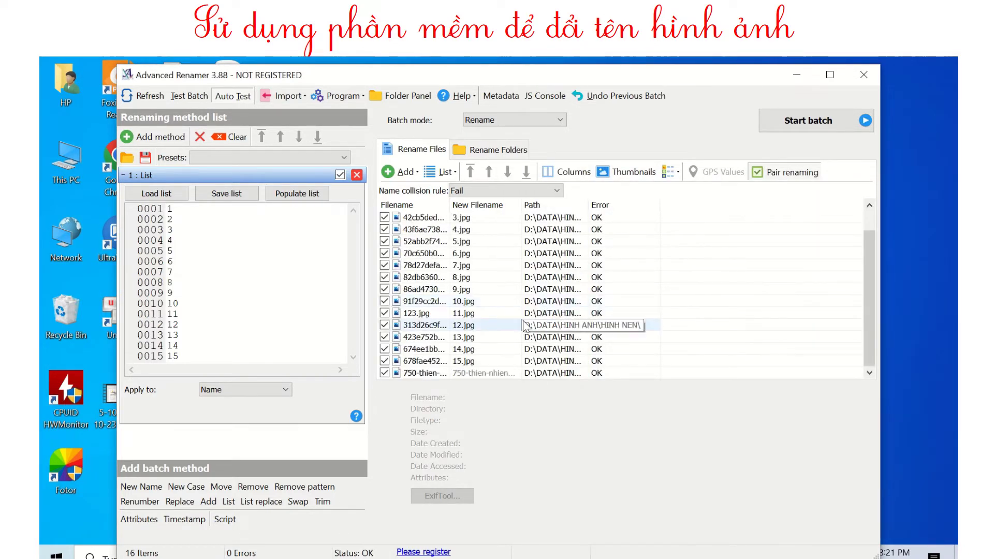
scroll(591, 335, "up", 1)
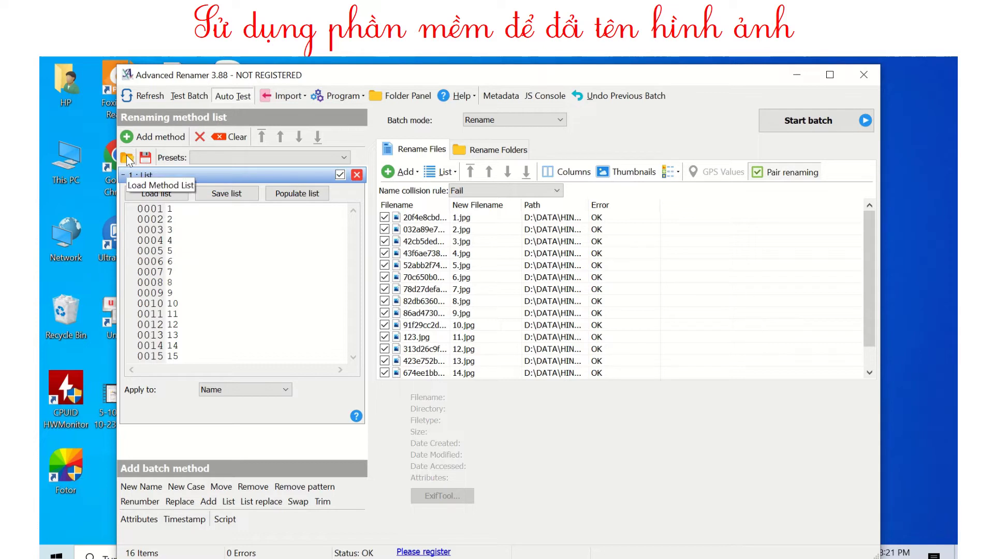
left_click(157, 138)
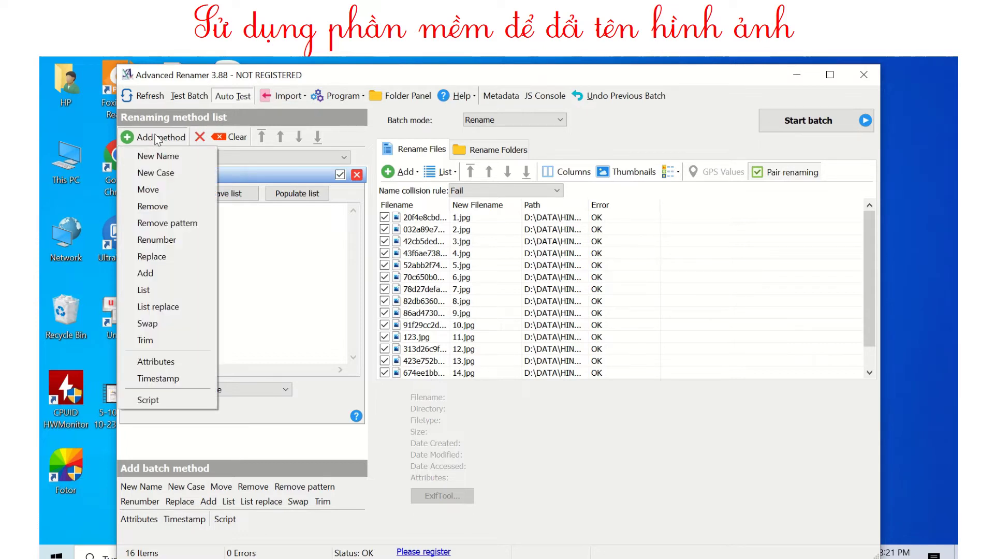
left_click(156, 156)
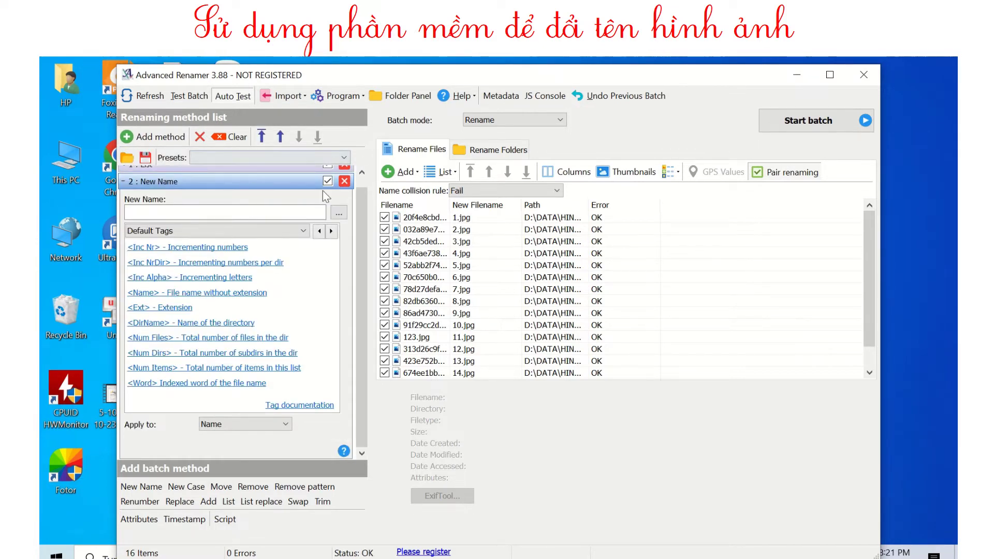
left_click(129, 159)
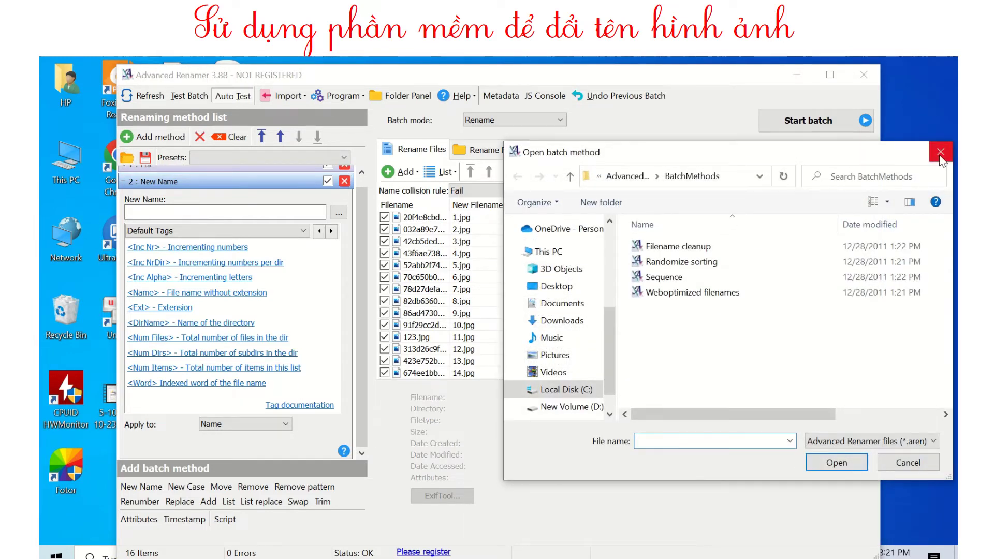
left_click(941, 152)
left_click(345, 181)
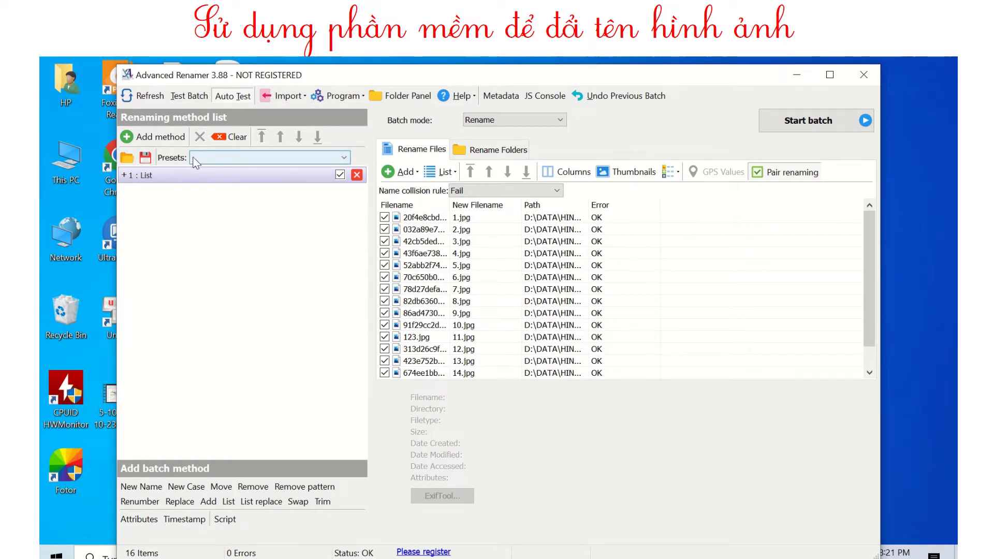
Step: Add a second List method, enter the numbers 1 to 5 one per line, and widen the Filename column to show full names
left_click(155, 137)
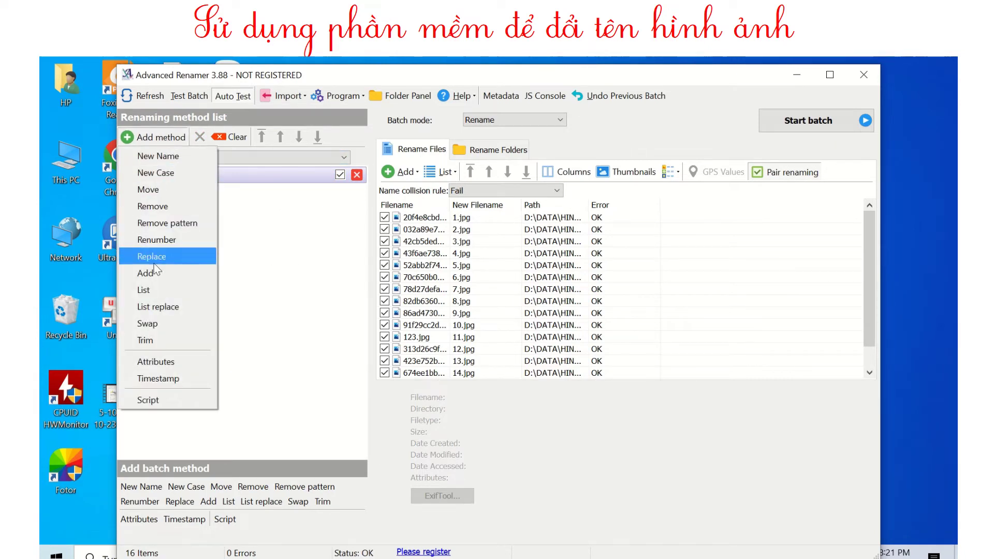
left_click(170, 294)
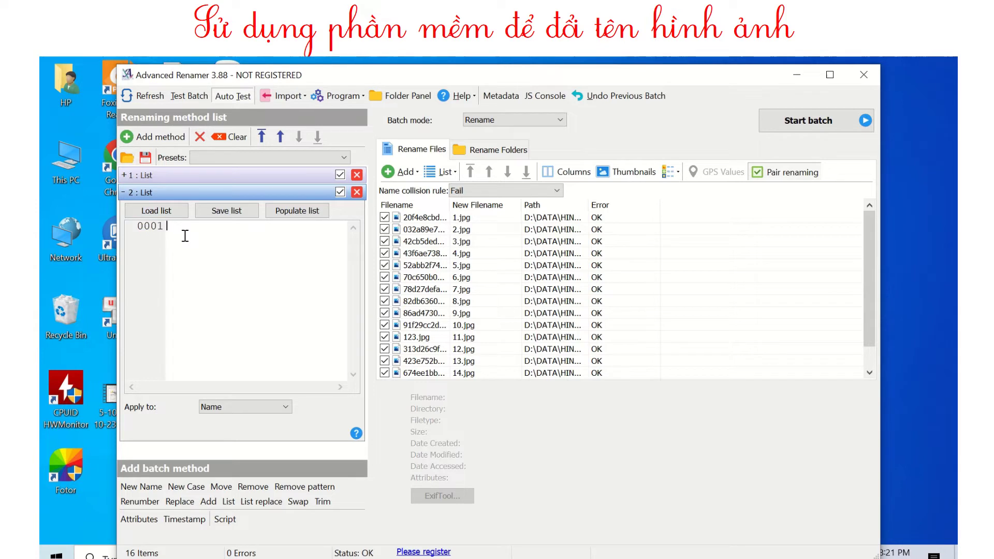
type("1")
key("Return")
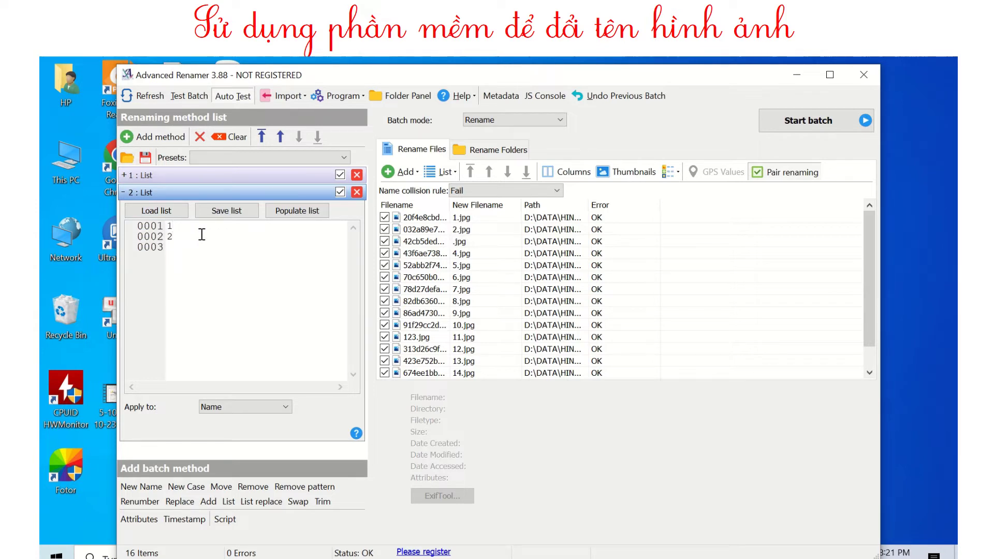
type("3")
key("Return")
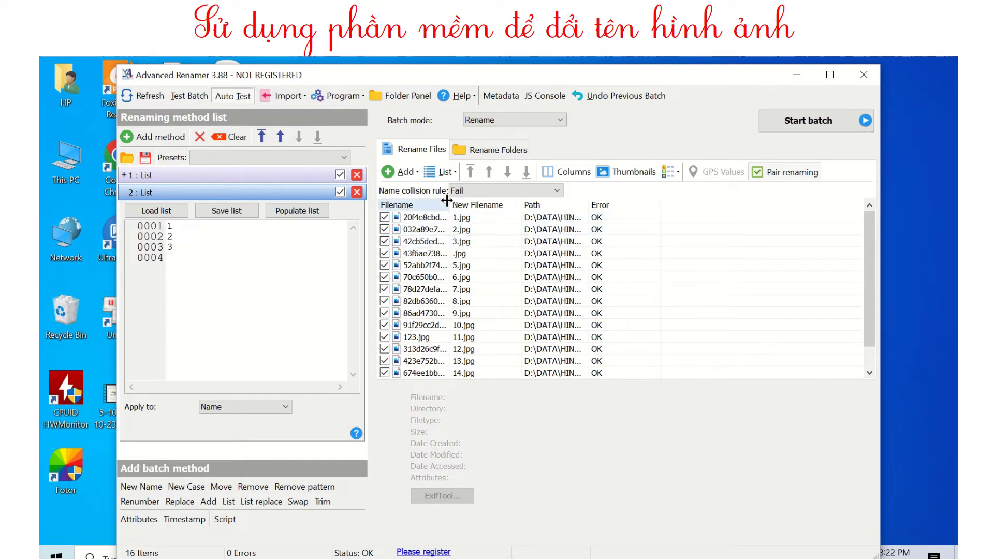
left_click_drag(449, 203, 558, 207)
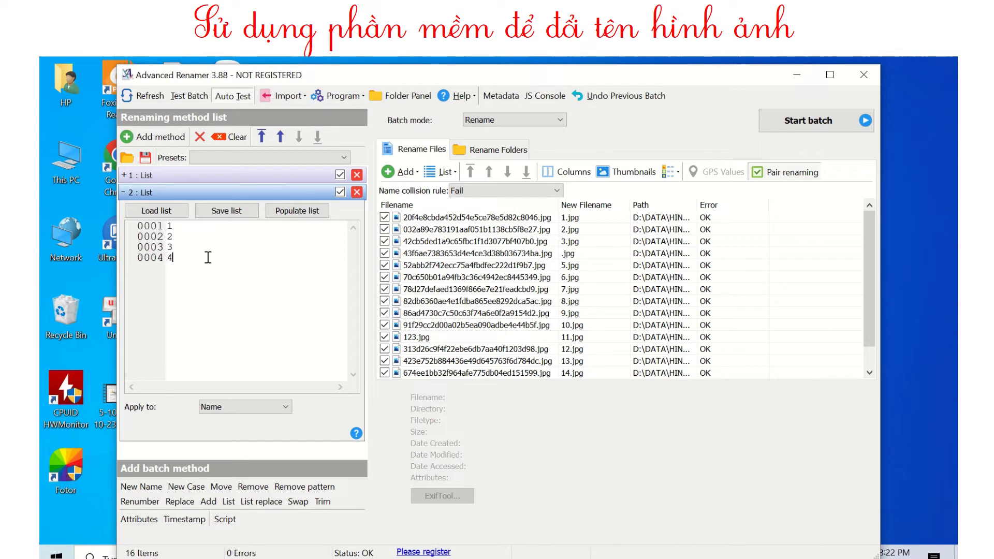
key("Return")
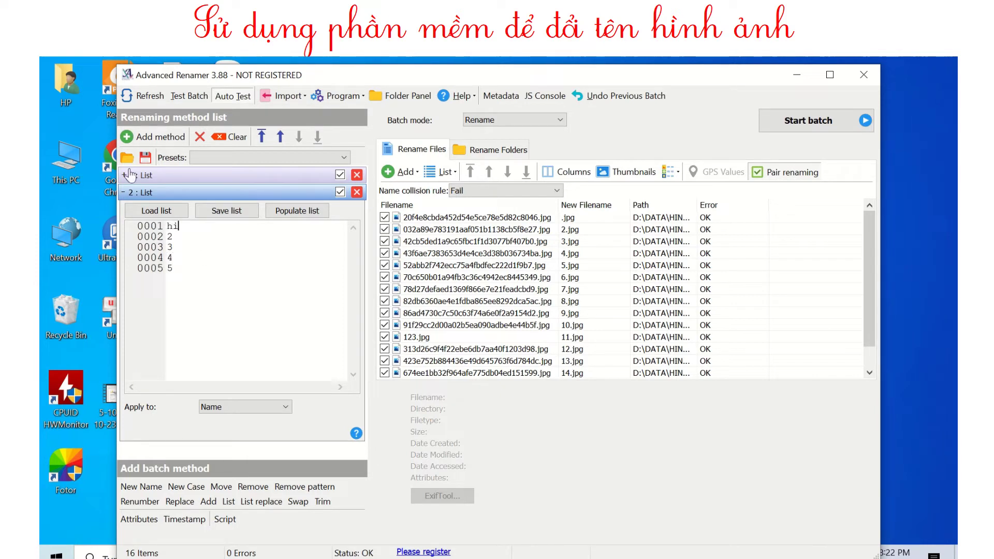
Step: Replace the first two entries of the second List method with "hinh 1" and "hinh 2"
type("1")
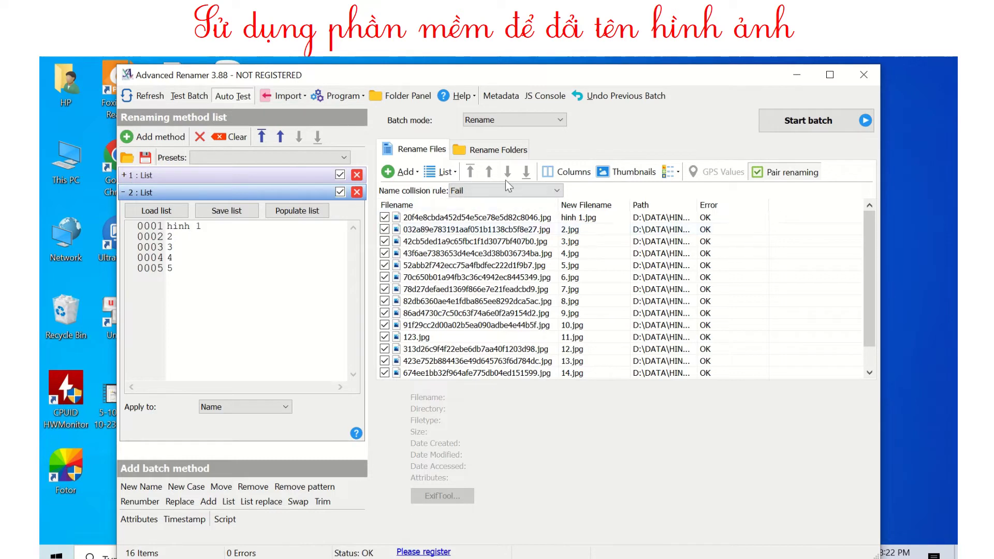
left_click(214, 234)
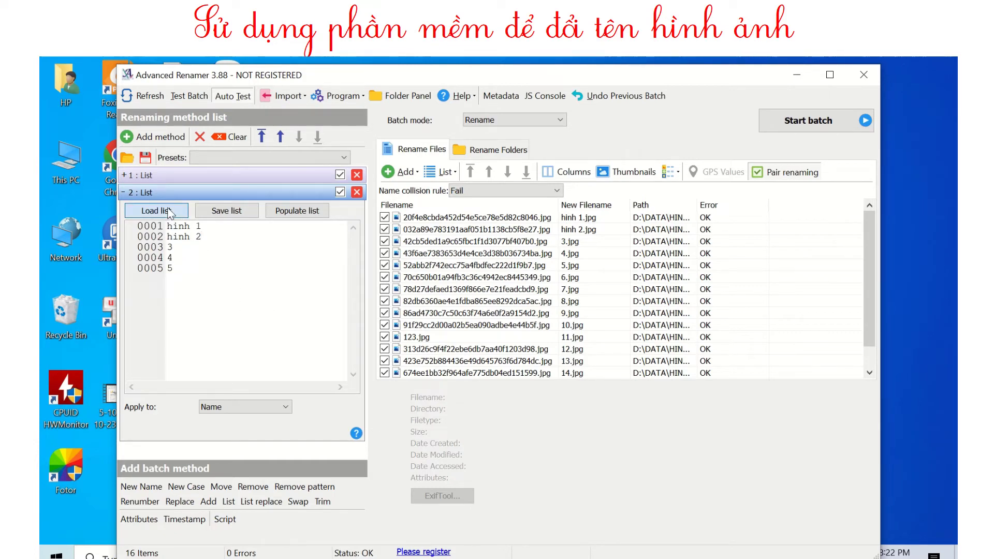
Step: Load the STT text file from the Desktop into the second List method and look through the loaded numbers
left_click(157, 211)
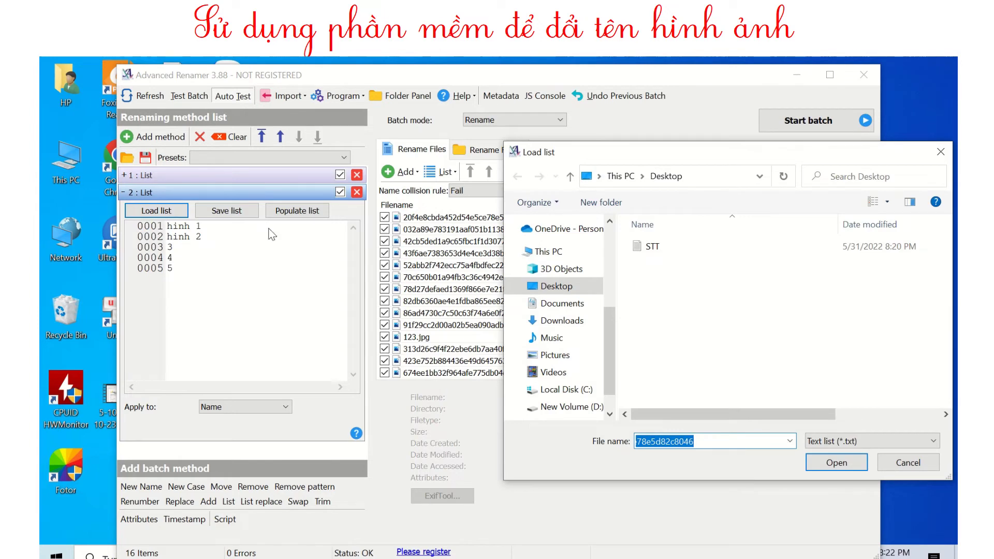
left_click(647, 247)
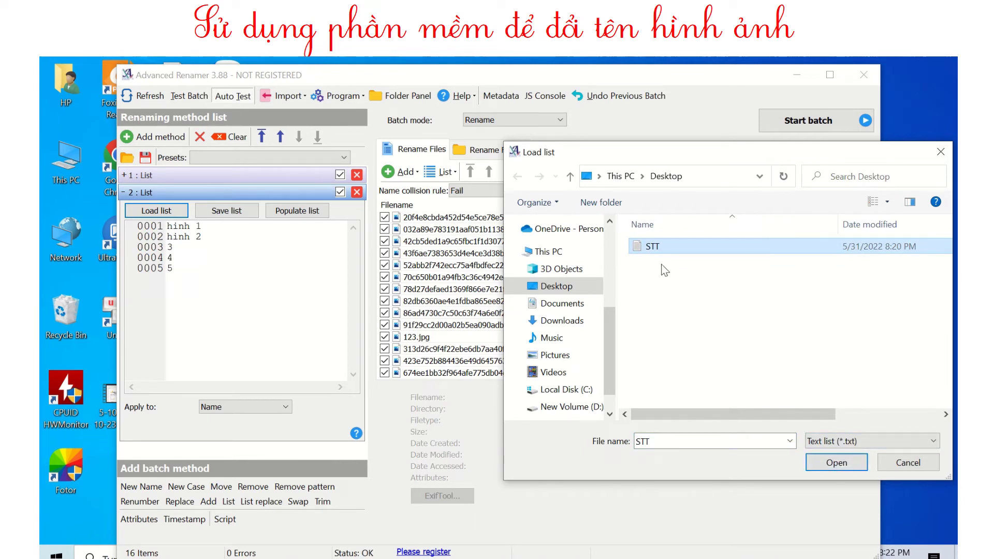
left_click(838, 461)
scroll(181, 275, "down", 2)
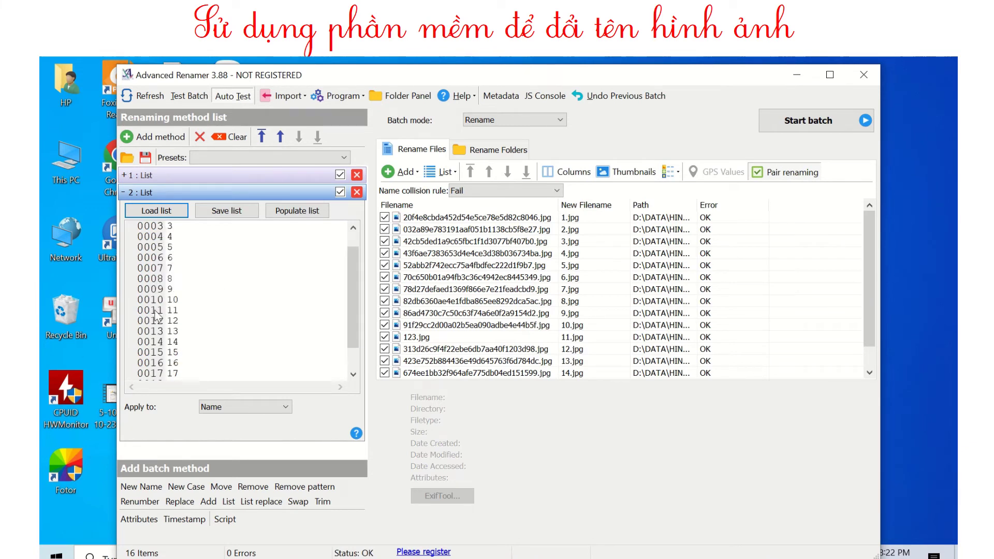
scroll(170, 273, "up", 2)
left_click_drag(357, 281, 365, 259)
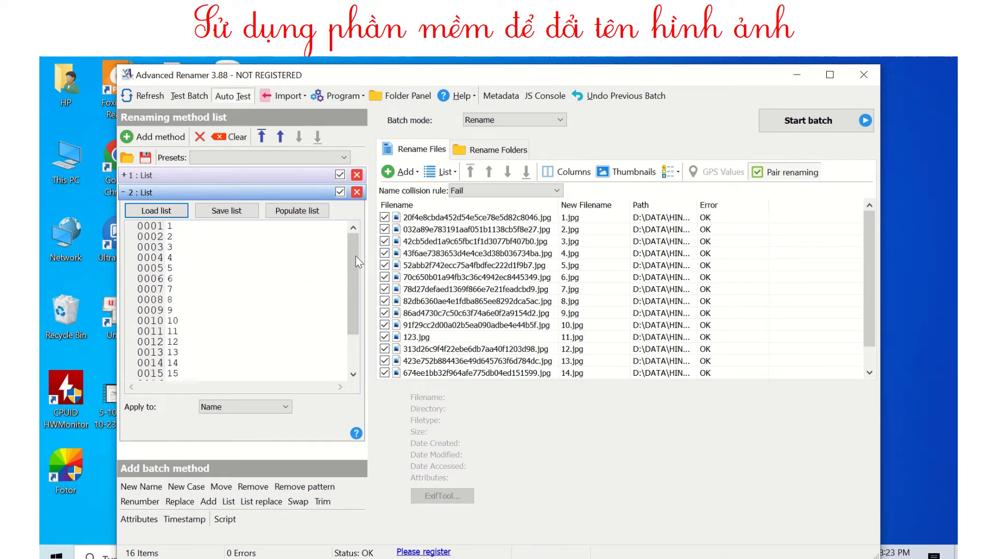
left_click_drag(355, 256, 360, 241)
mouse_move(354, 263)
left_mouse_down()
mouse_move(352, 298)
mouse_move(352, 265)
left_mouse_up()
Step: Run the rename batch on the listed images and close the progress report without adding files again
left_click(827, 127)
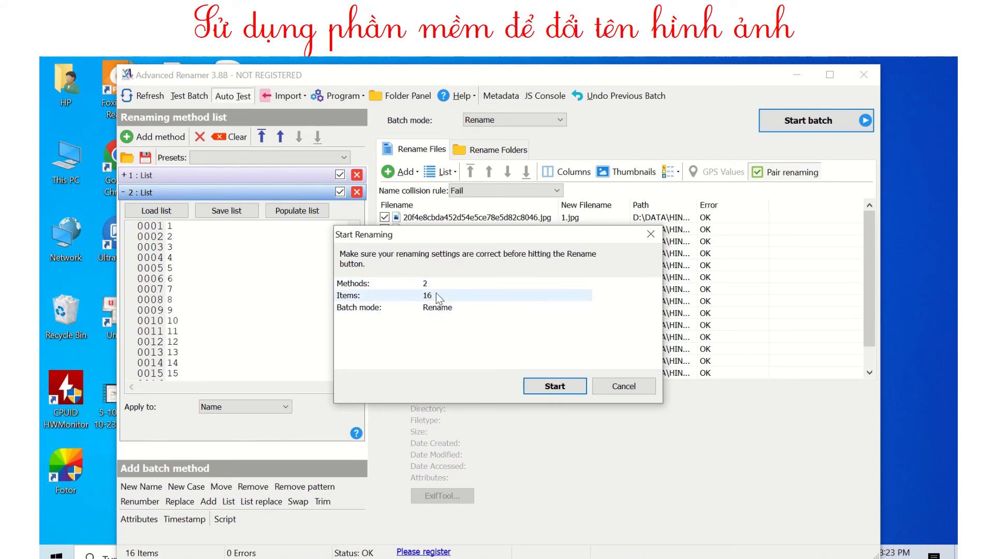
left_click(571, 384)
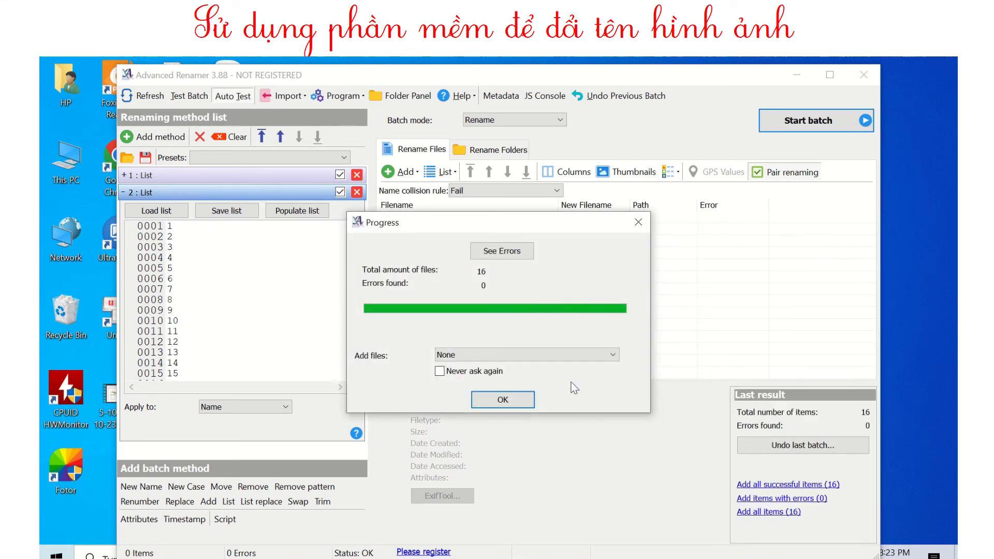
left_click(514, 403)
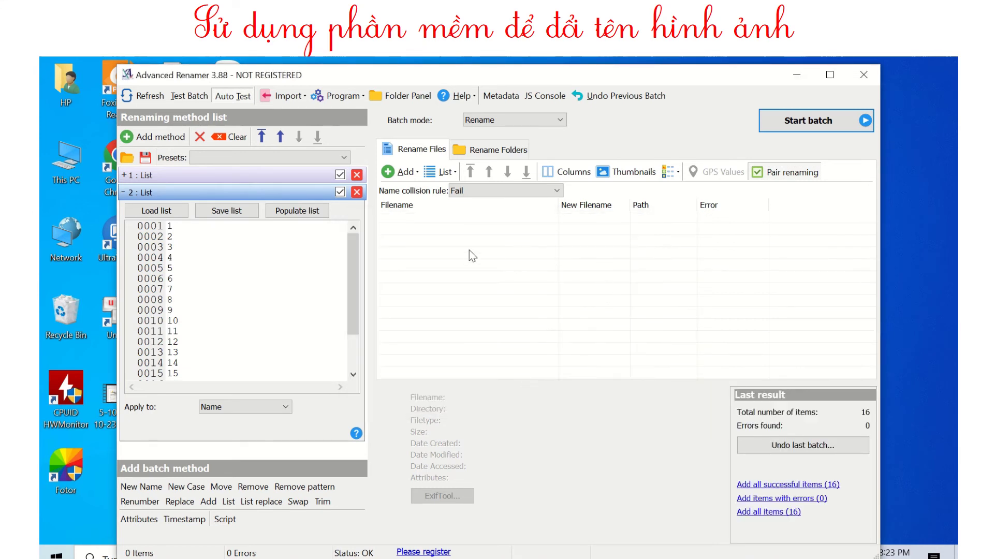
Step: Minimize the renamer, switch to the HINH NEN folder in File Explorer, and check the new names at the end of the file list
left_click(797, 76)
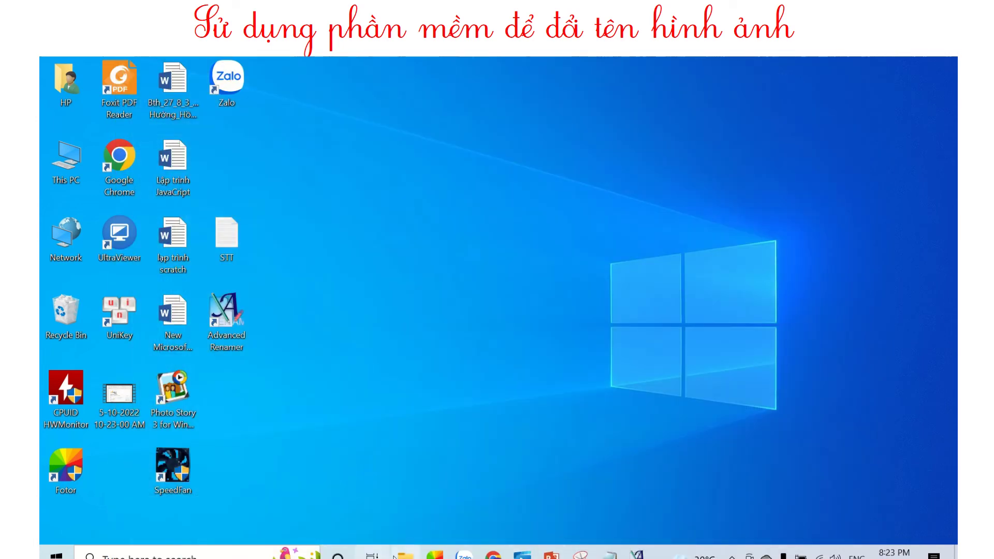
left_click(405, 553)
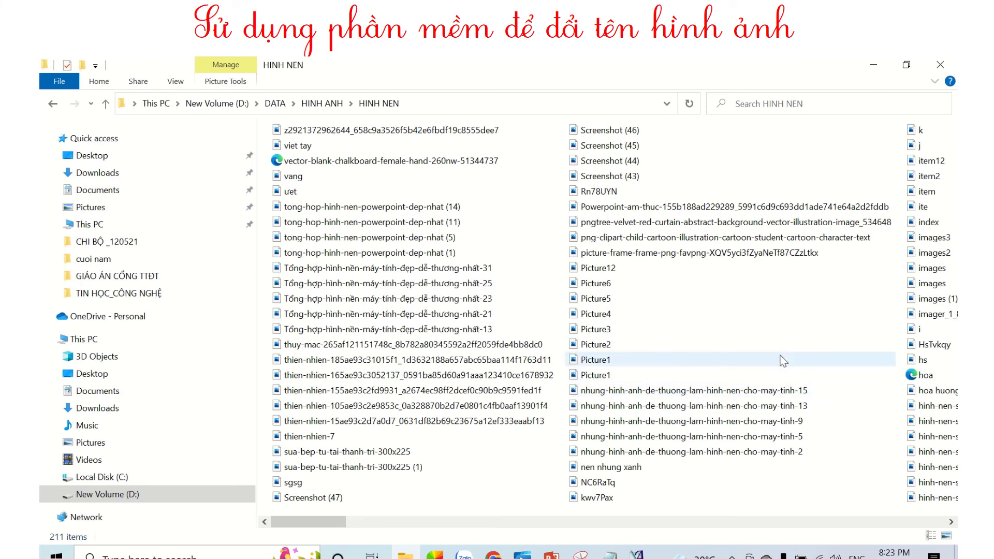
left_click_drag(348, 524, 840, 523)
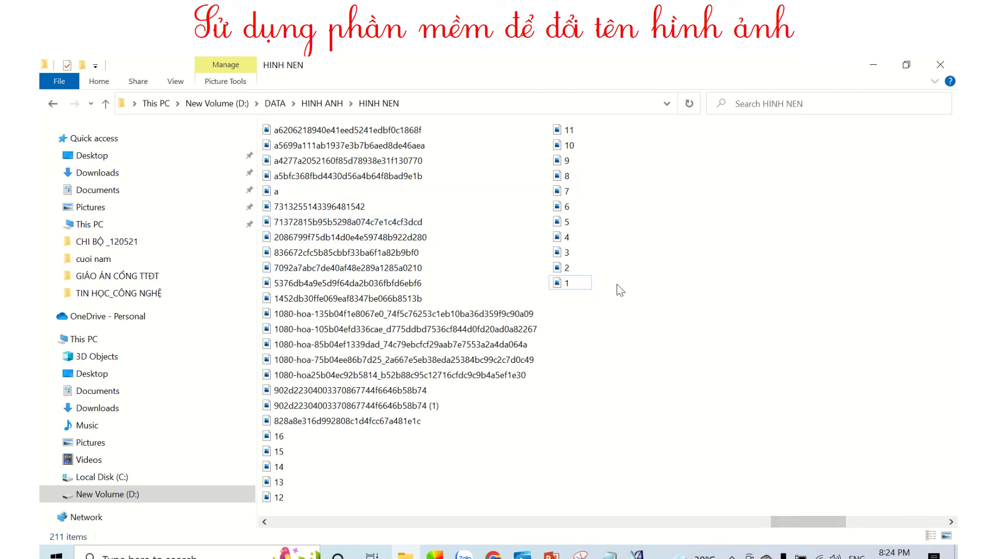
left_click_drag(831, 522, 837, 487)
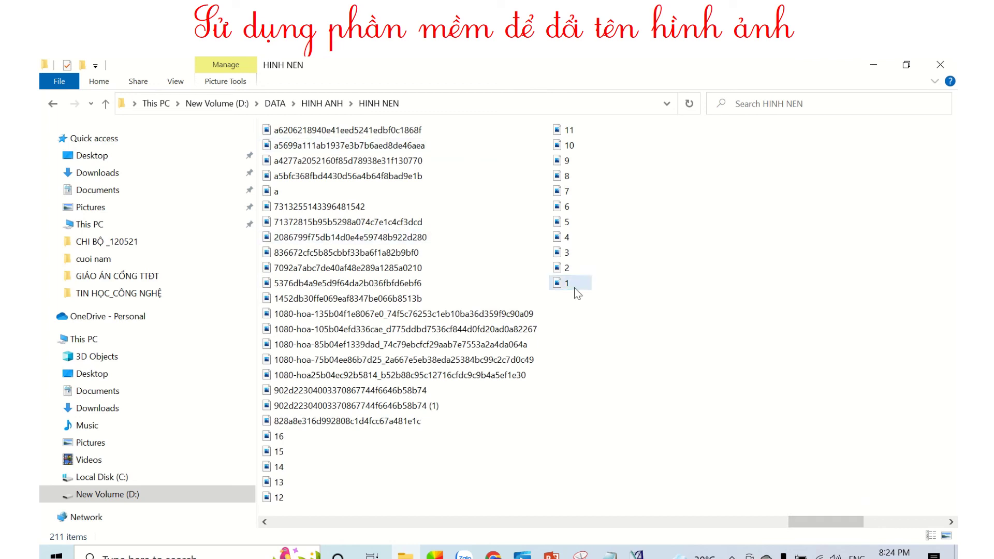